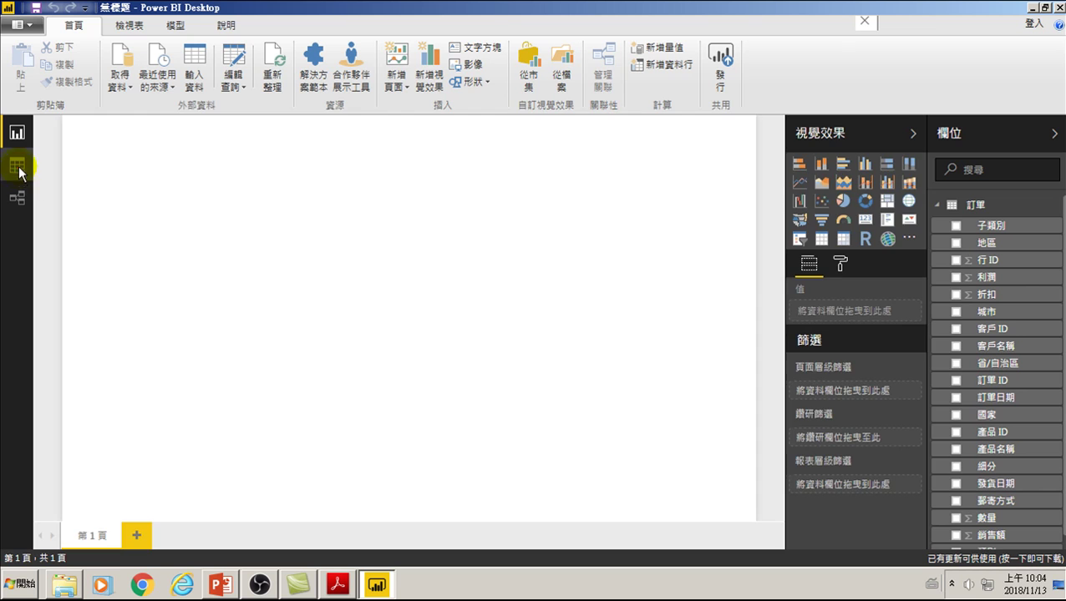
Switch to Data view to show the 訂單 table's 10,000 rows.
{"action": "left_click", "coordinate": [16, 166]}
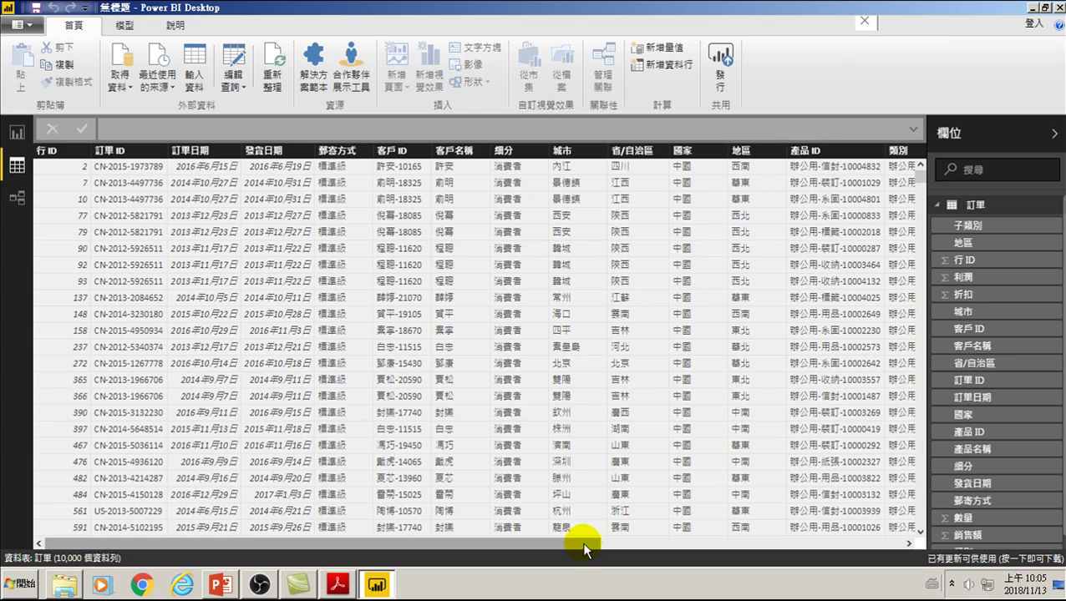
Scroll the 訂單 grid sideways to reveal the 產品名稱, 銷售額, 數量, 折扣 and 利潤 columns.
{"action": "left_click_drag", "start_coordinate": [582, 541], "coordinate": [844, 547]}
{"action": "left_click", "coordinate": [841, 542]}
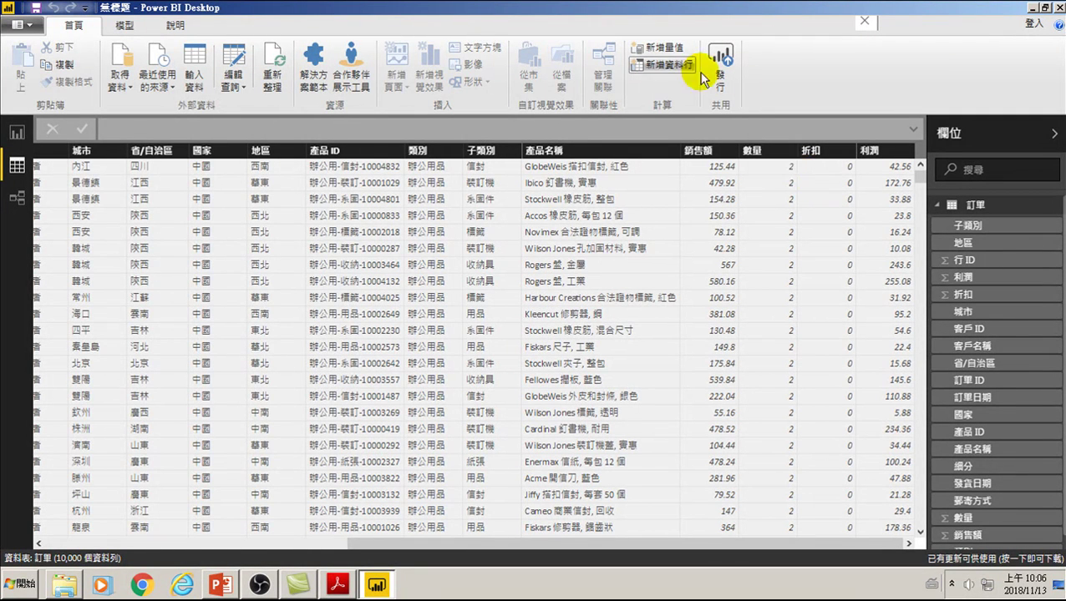
{"action": "left_click_drag", "start_coordinate": [787, 545], "coordinate": [390, 576]}
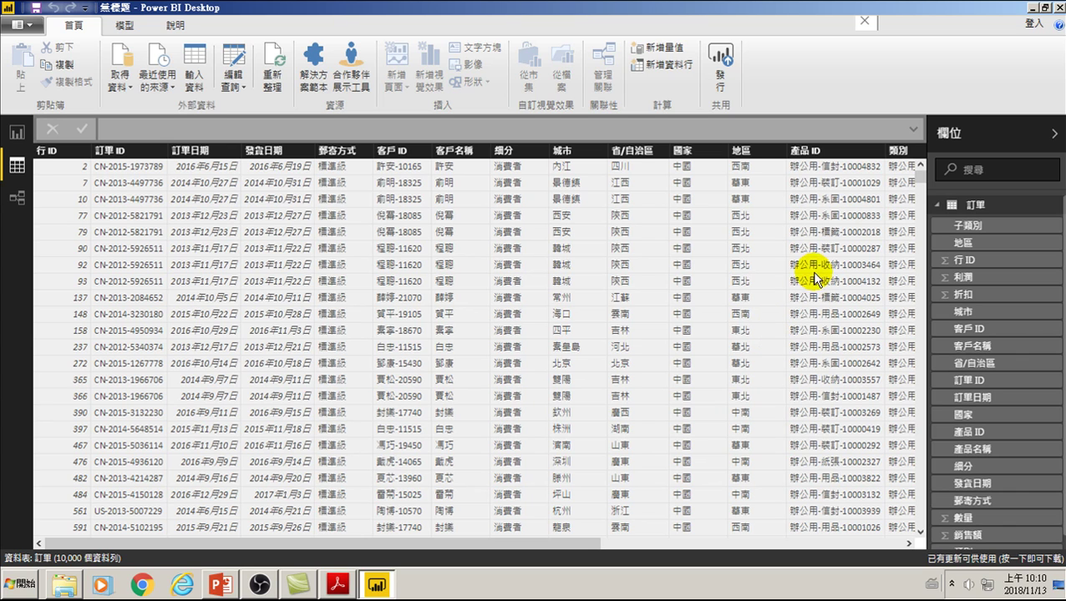
Select the 子類別, 地區, 利潤 and 折扣 fields in turn to inspect their columns.
{"action": "left_click", "coordinate": [967, 229]}
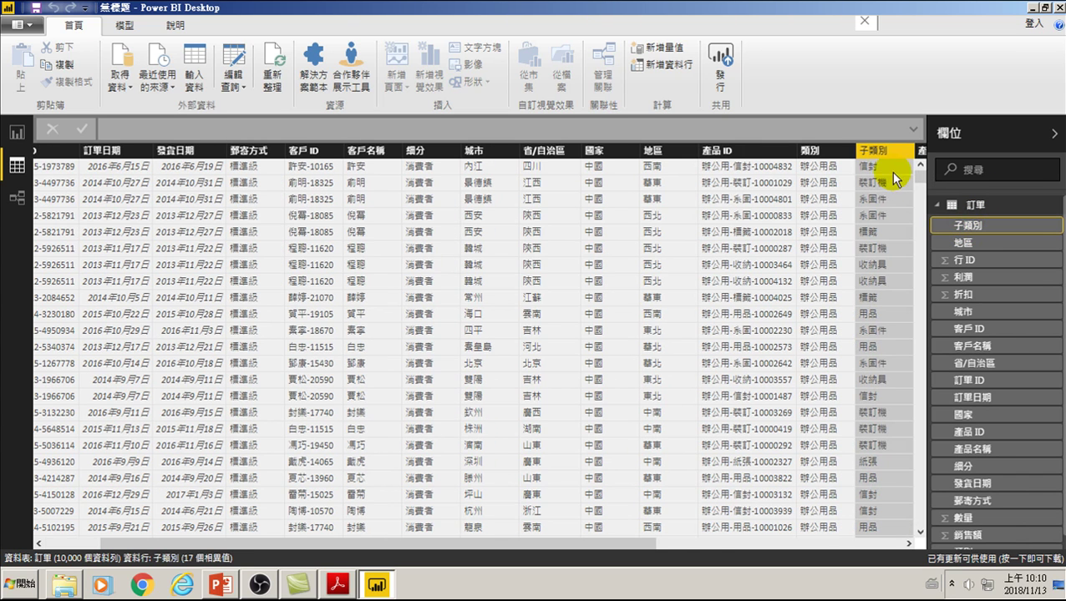
{"action": "left_click", "coordinate": [965, 243]}
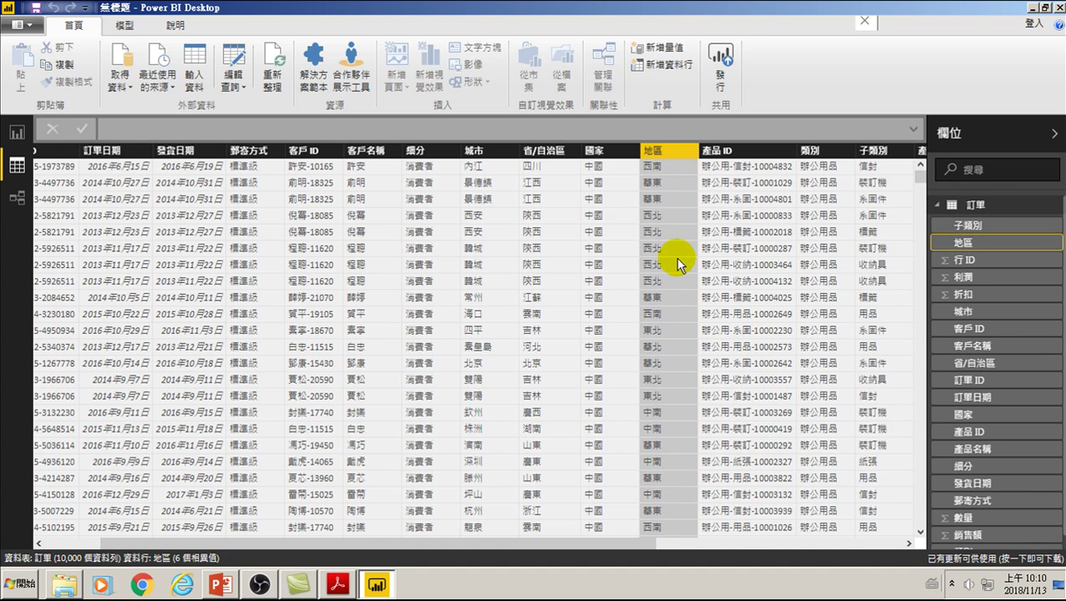
{"action": "left_click", "coordinate": [969, 278]}
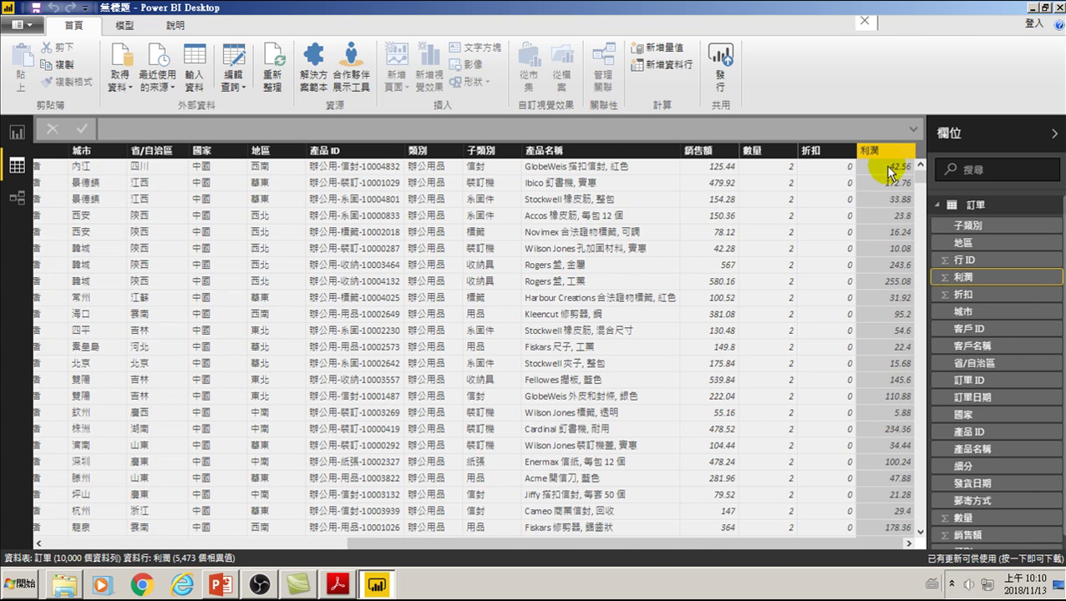
{"action": "left_click", "coordinate": [958, 294]}
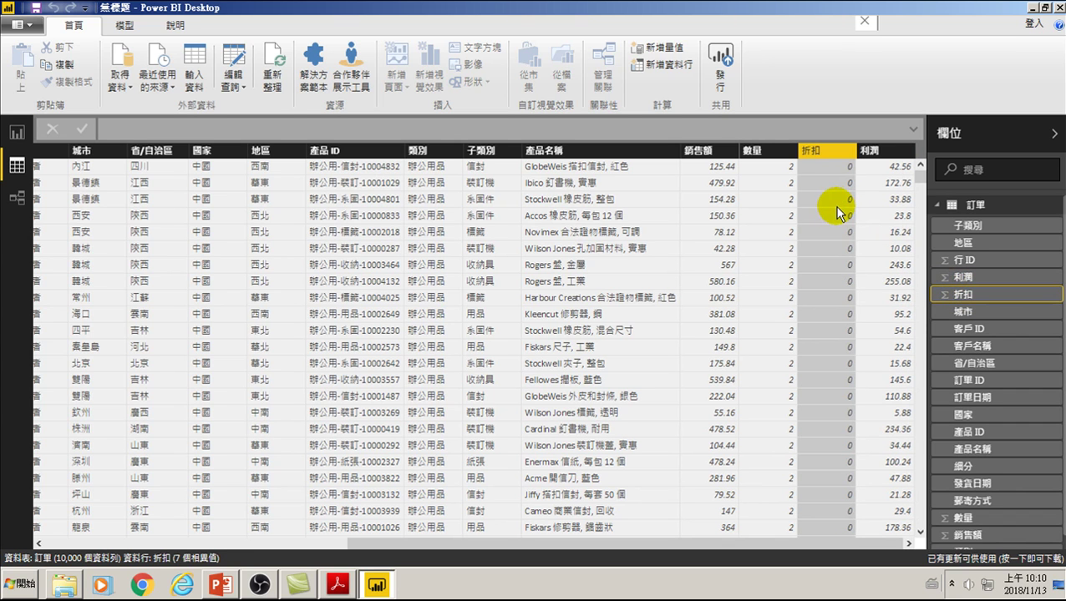
Select the 行 ID field so the grid jumps back to that first column.
{"action": "left_click", "coordinate": [974, 264]}
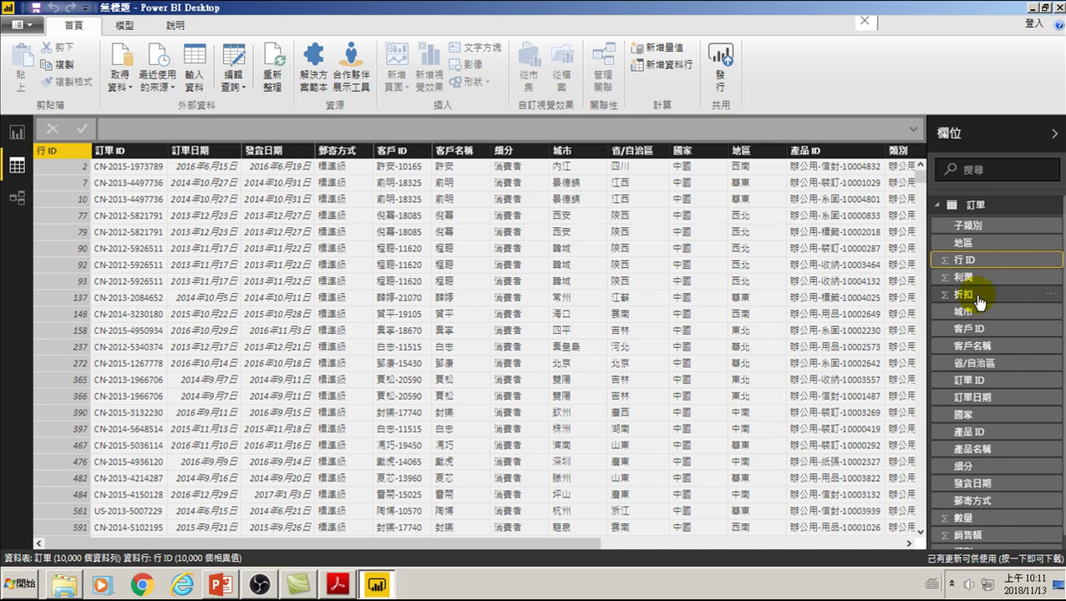
{"action": "scroll", "coordinate": [969, 376], "scroll_direction": "down", "scroll_amount": 1}
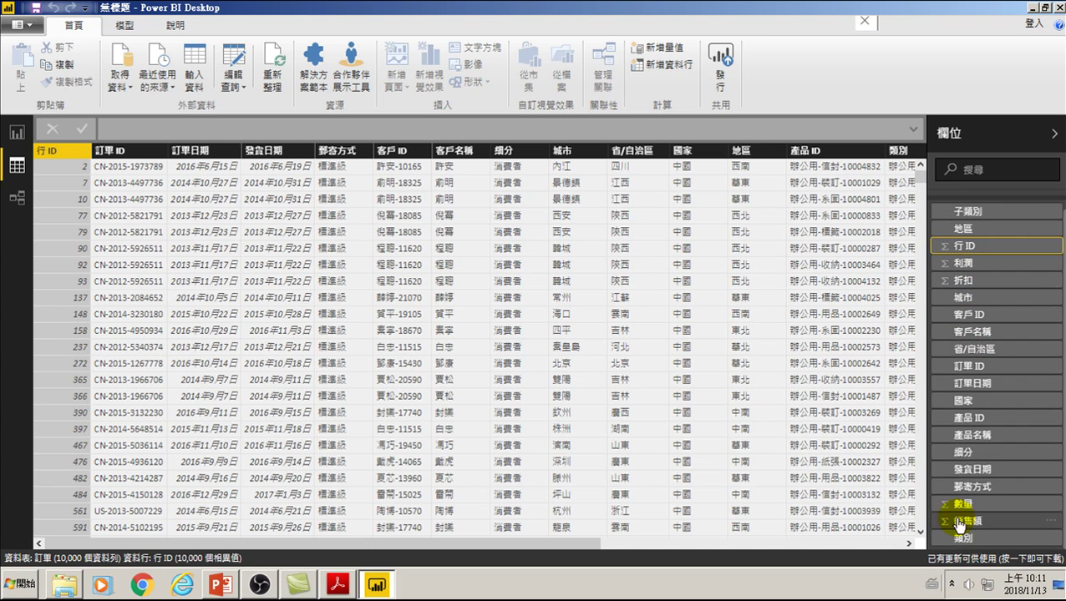
{"action": "scroll", "coordinate": [965, 468], "scroll_direction": "up", "scroll_amount": 1}
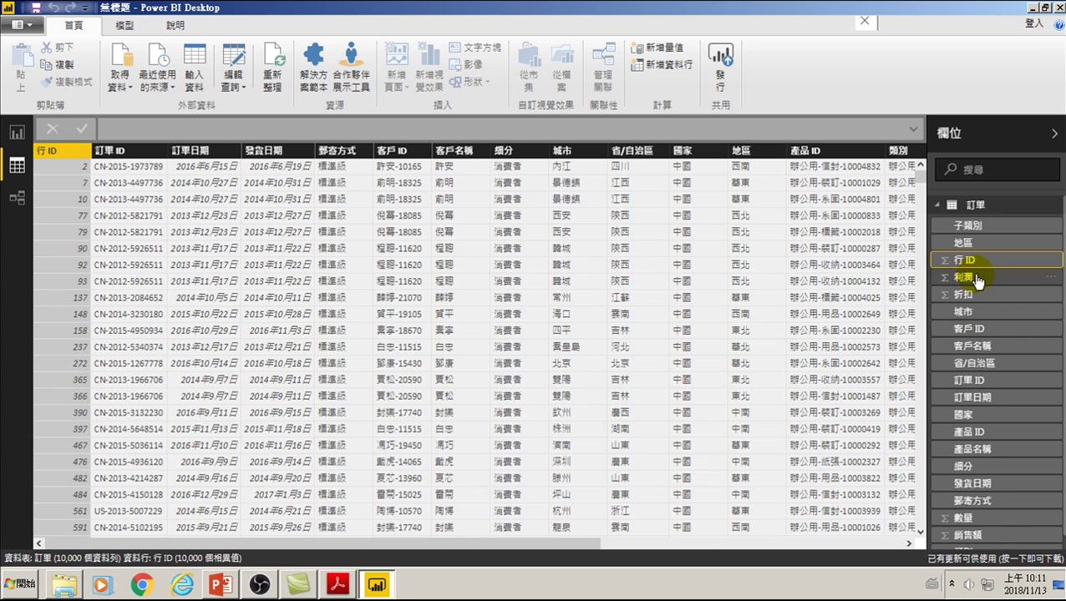
{"action": "scroll", "coordinate": [985, 468], "scroll_direction": "down", "scroll_amount": 1}
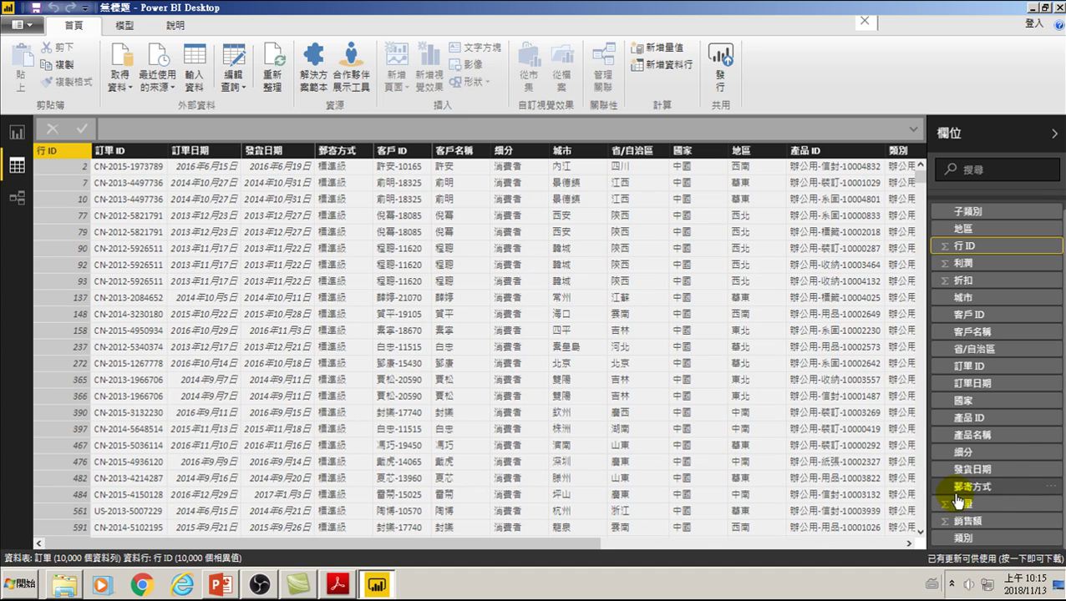
{"action": "left_click", "coordinate": [17, 130]}
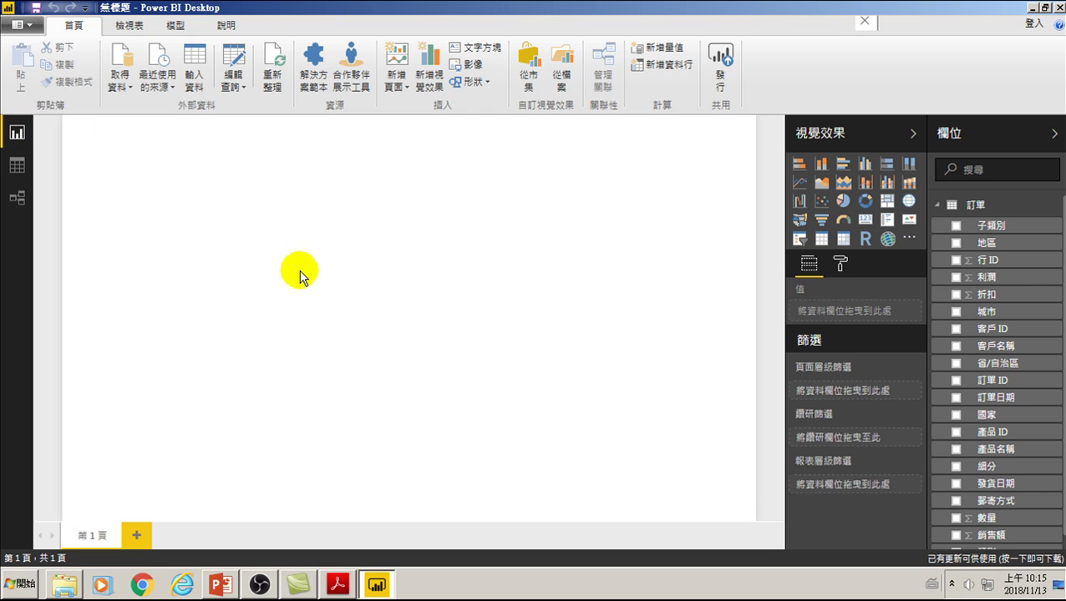
{"action": "left_click", "coordinate": [16, 165]}
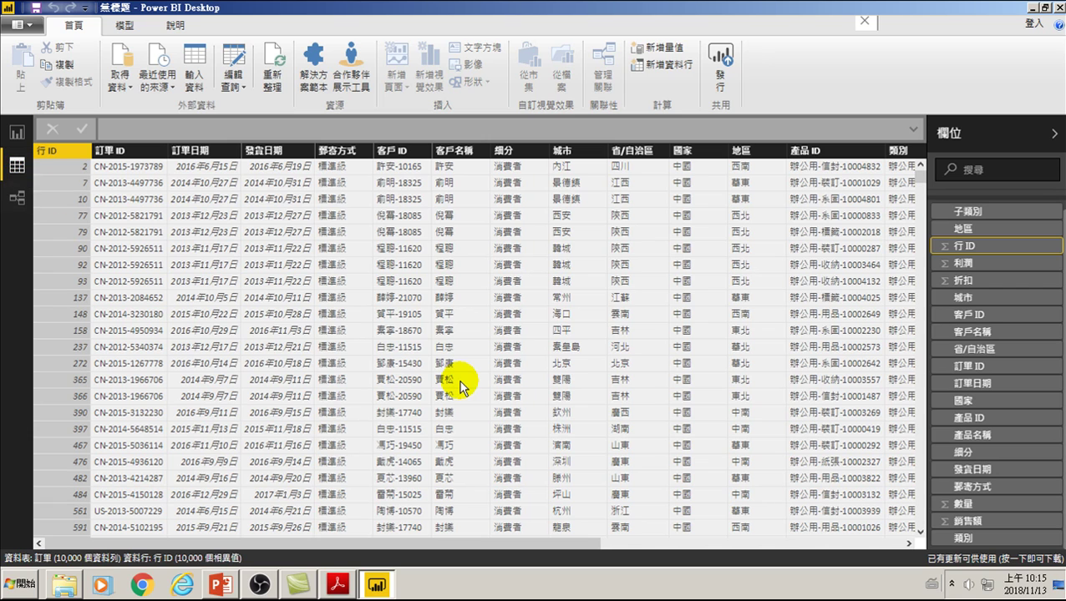